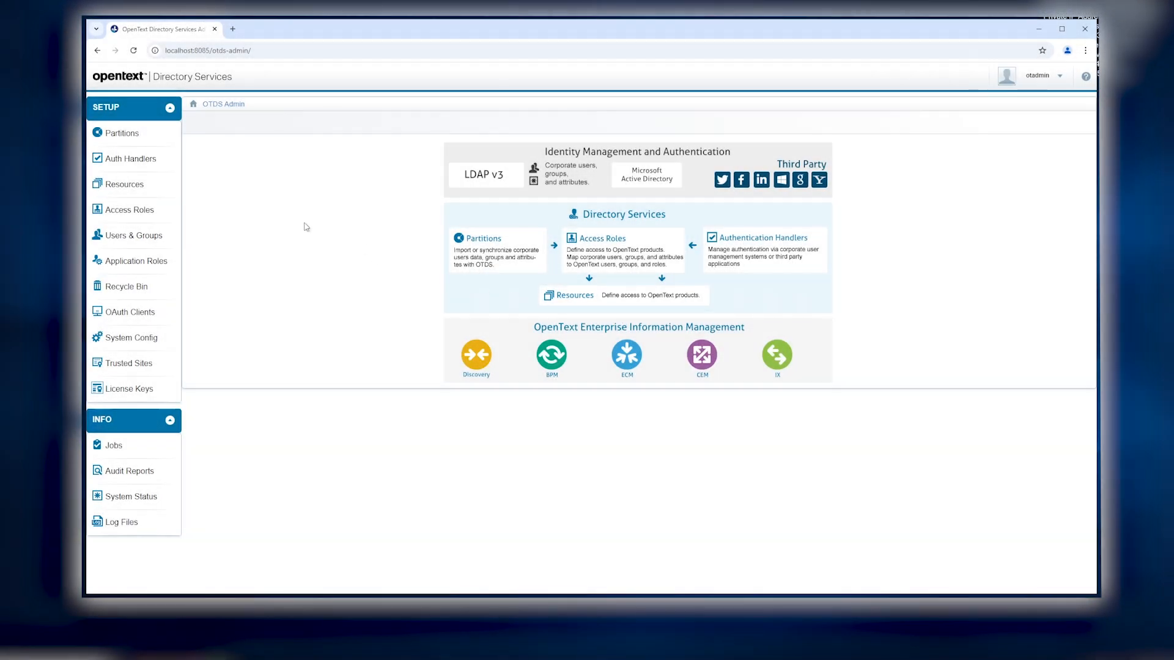
Create and save a resource named OpenText Intelligent Capture 24.2, leaving its synchronization and user attribute mappings at their defaults
click(160, 190)
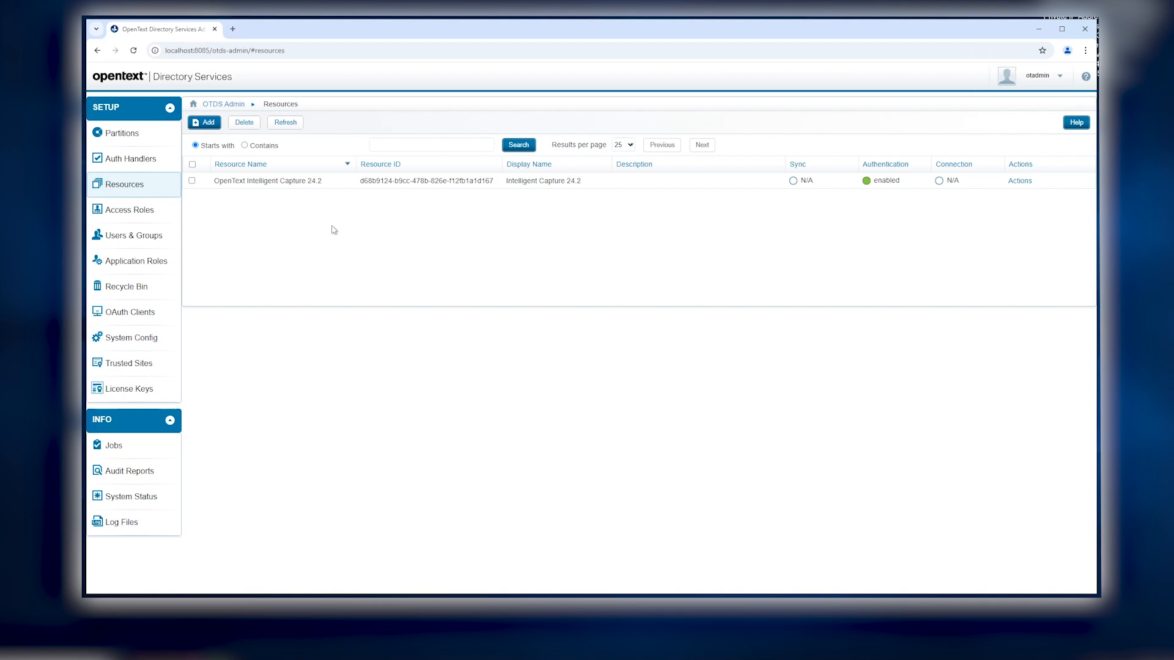
click(208, 123)
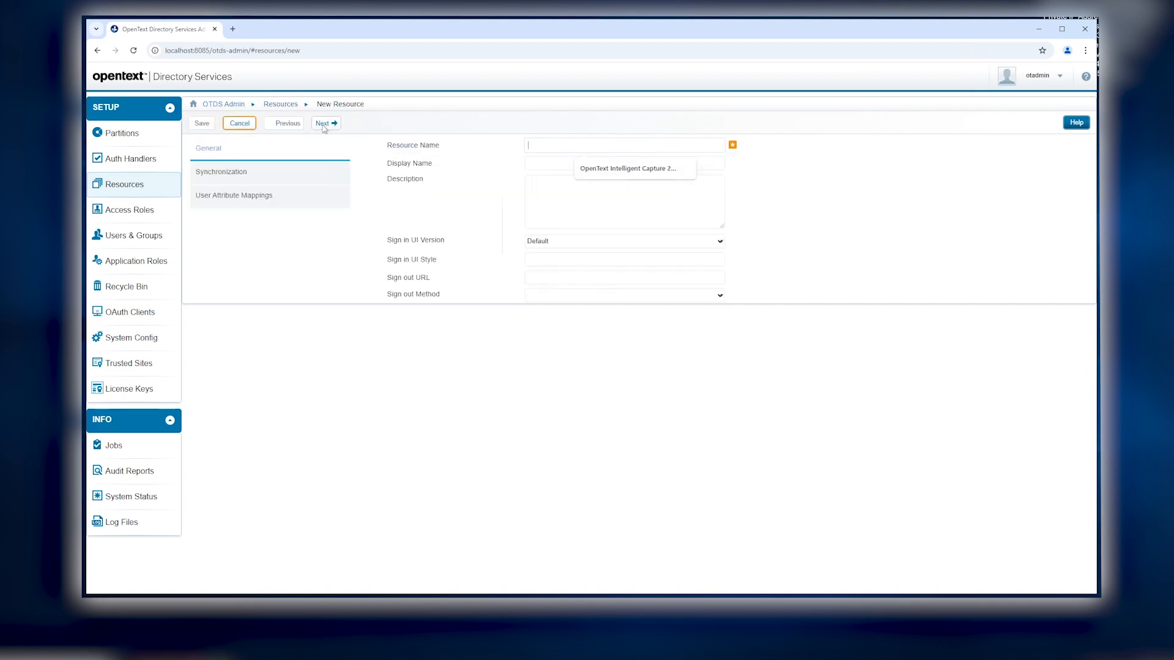
click(593, 170)
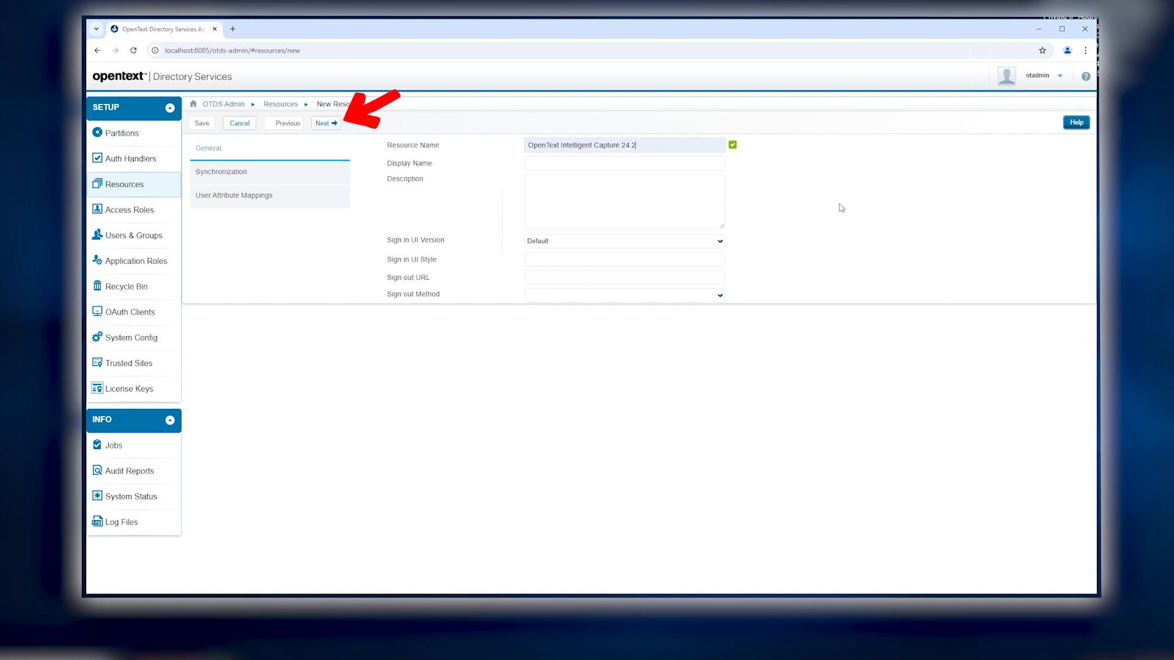
click(324, 124)
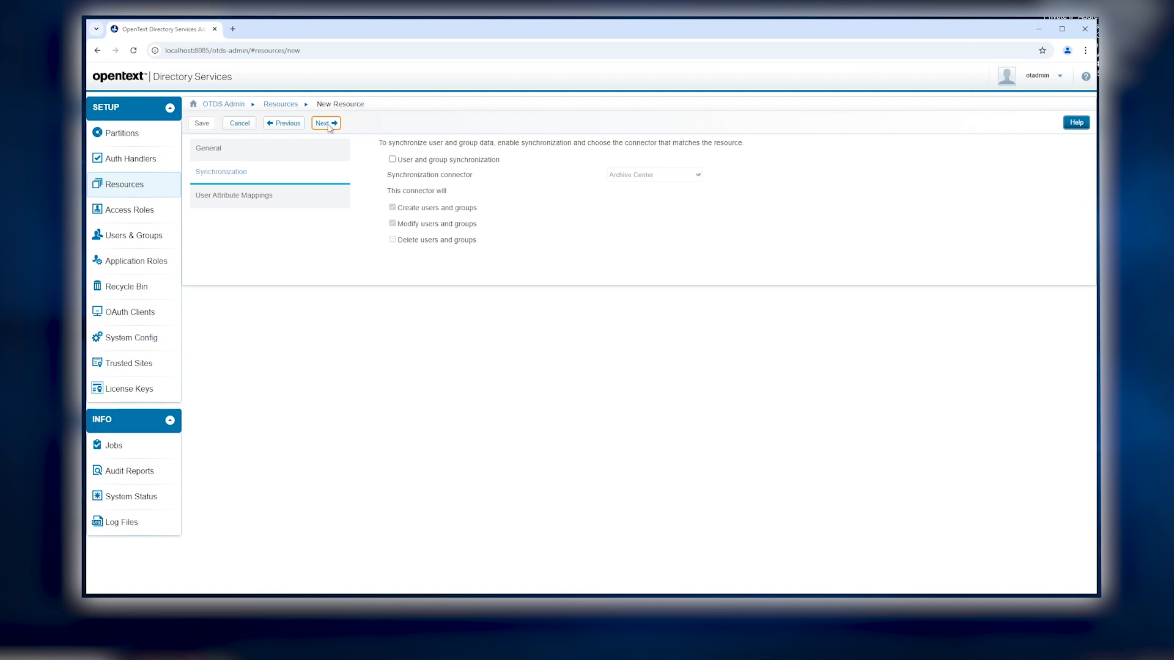
click(325, 123)
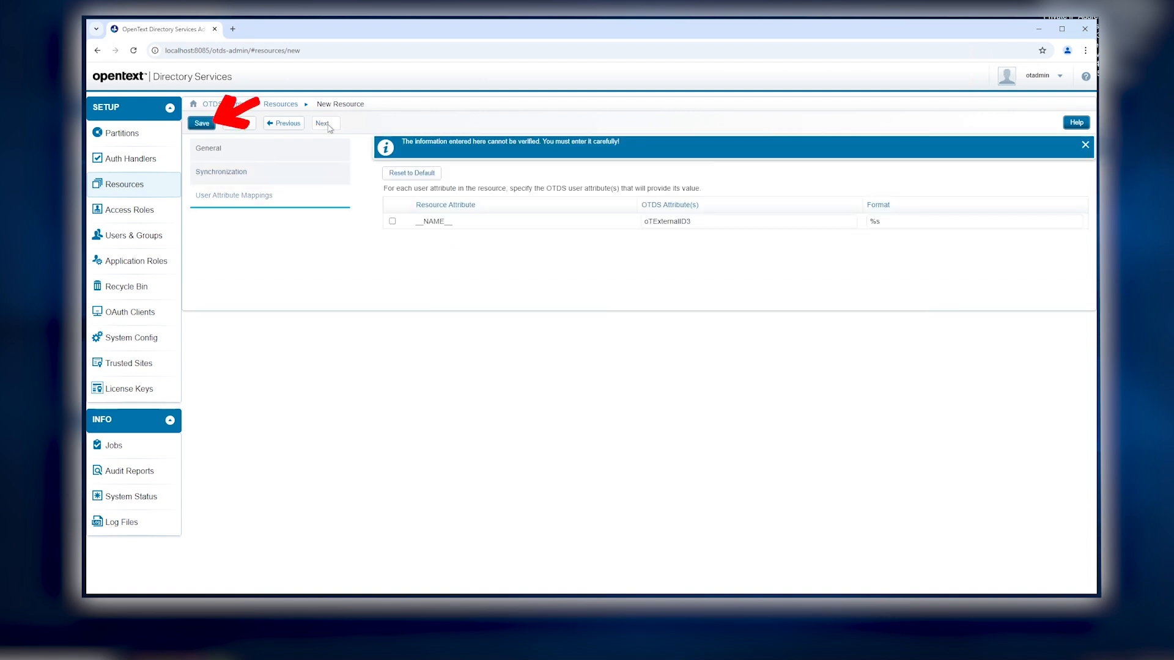
click(209, 127)
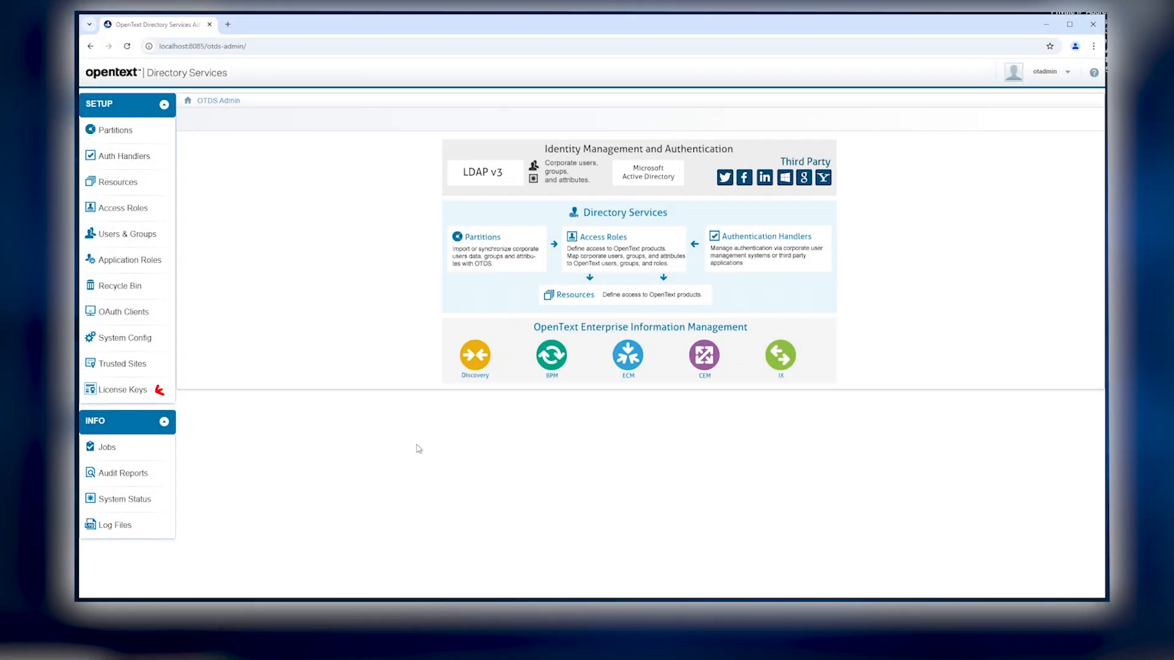
Start a new license key named Intelligent Capture 24.2 License and assign it to the OpenText Intelligent Capture 24.2 resource
click(165, 393)
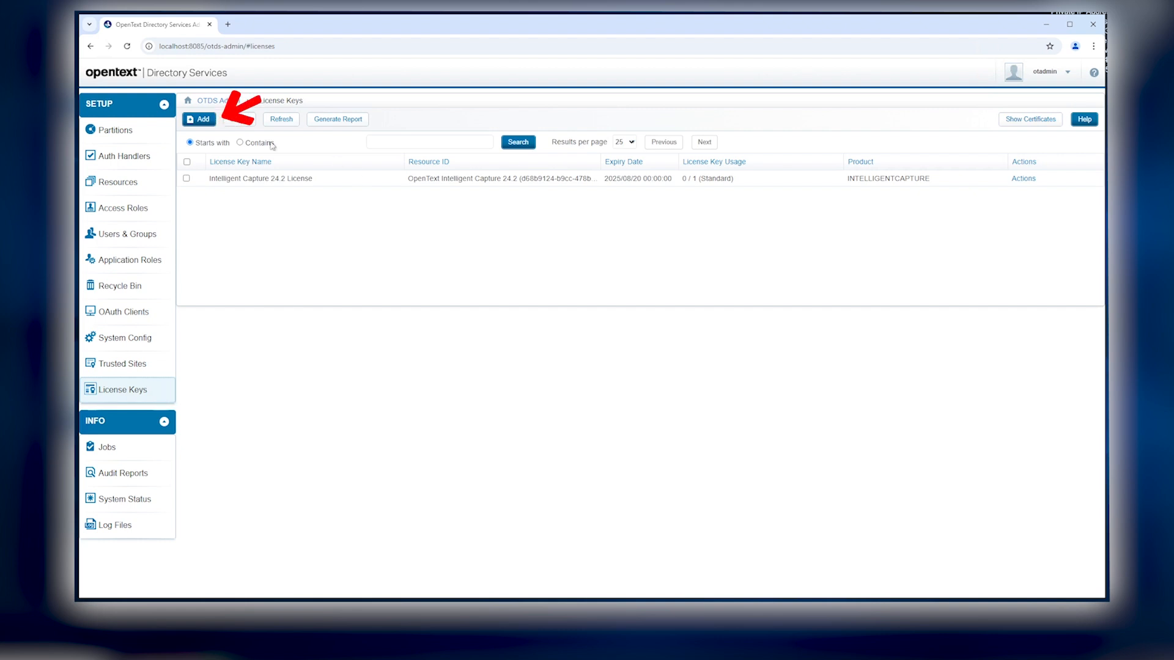
click(203, 120)
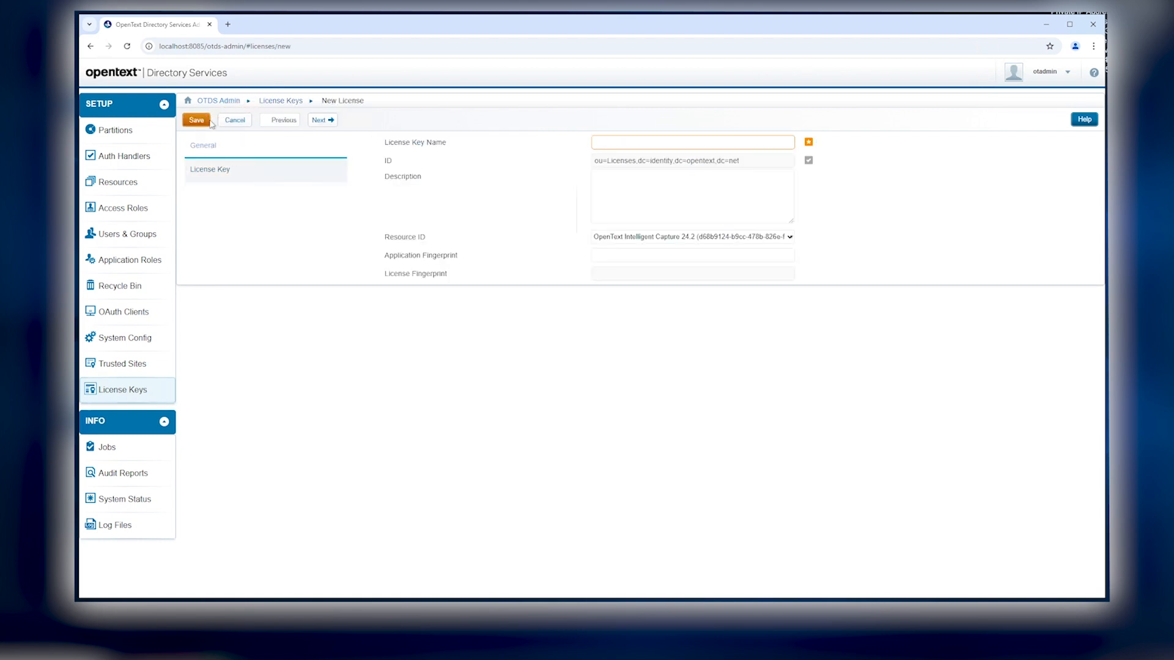
click(650, 141)
click(657, 168)
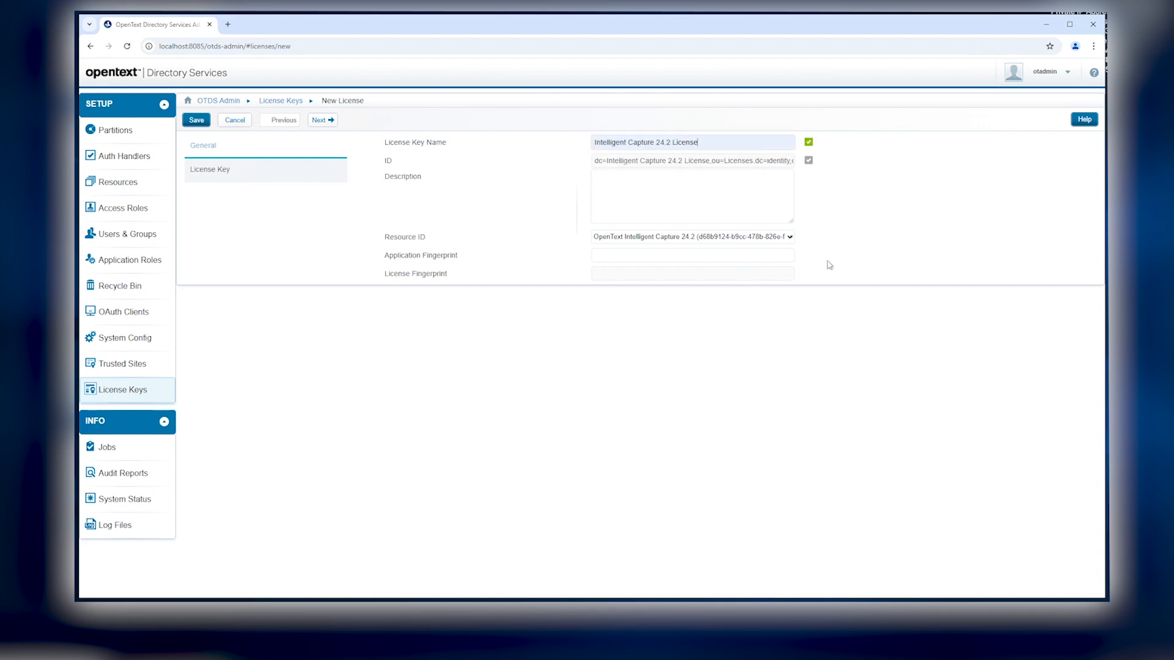
click(789, 240)
click(789, 253)
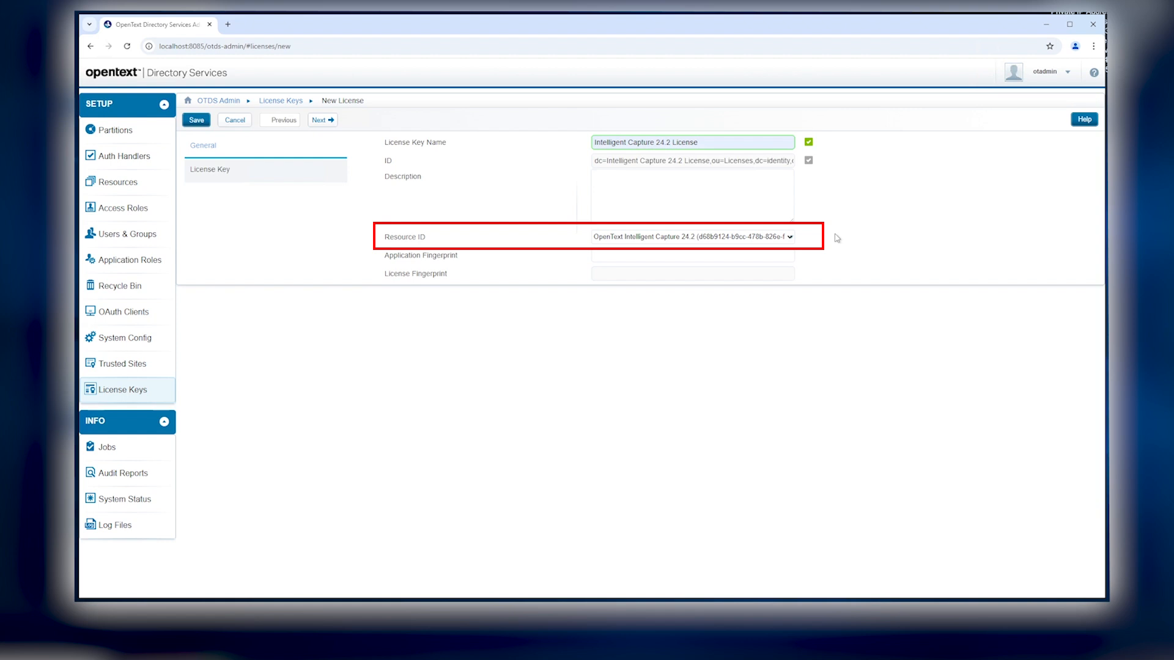
click(332, 126)
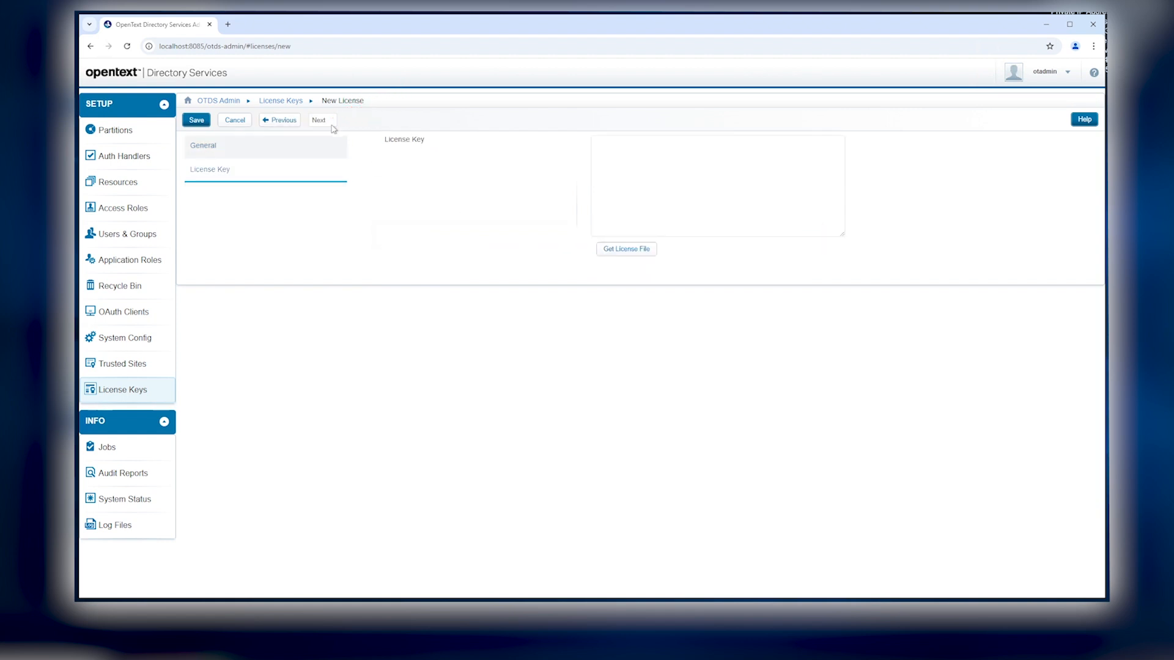
Load the file INTELLIGENTCAPTURExTemporary.lic into the new license's License Key field
click(642, 181)
click(650, 250)
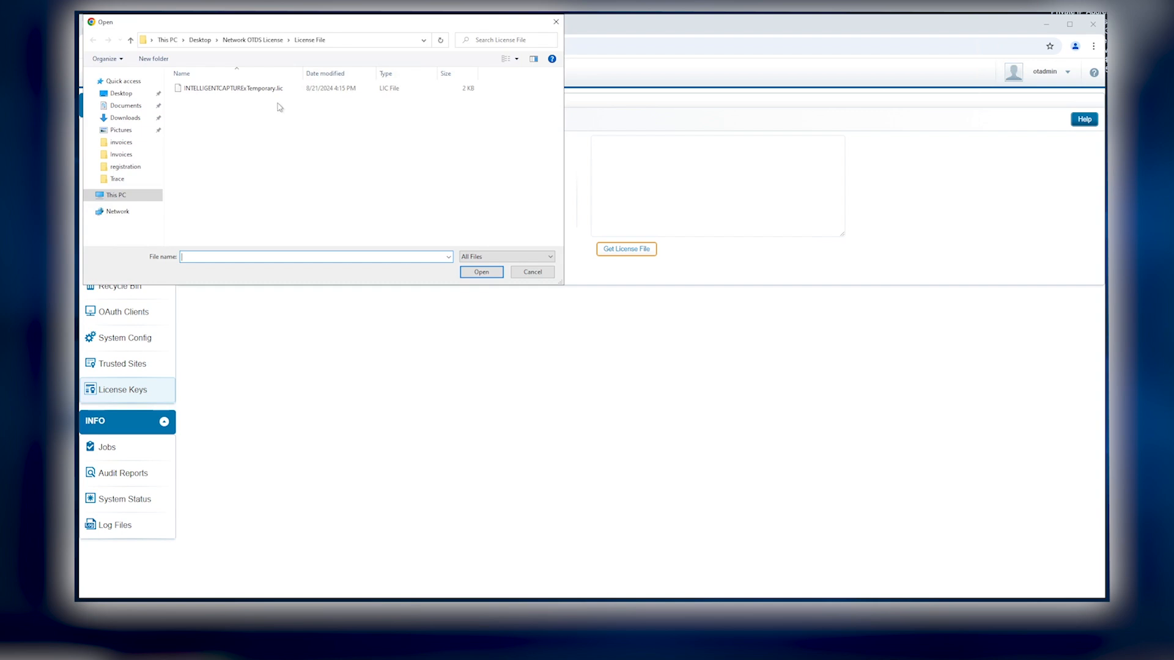
click(274, 91)
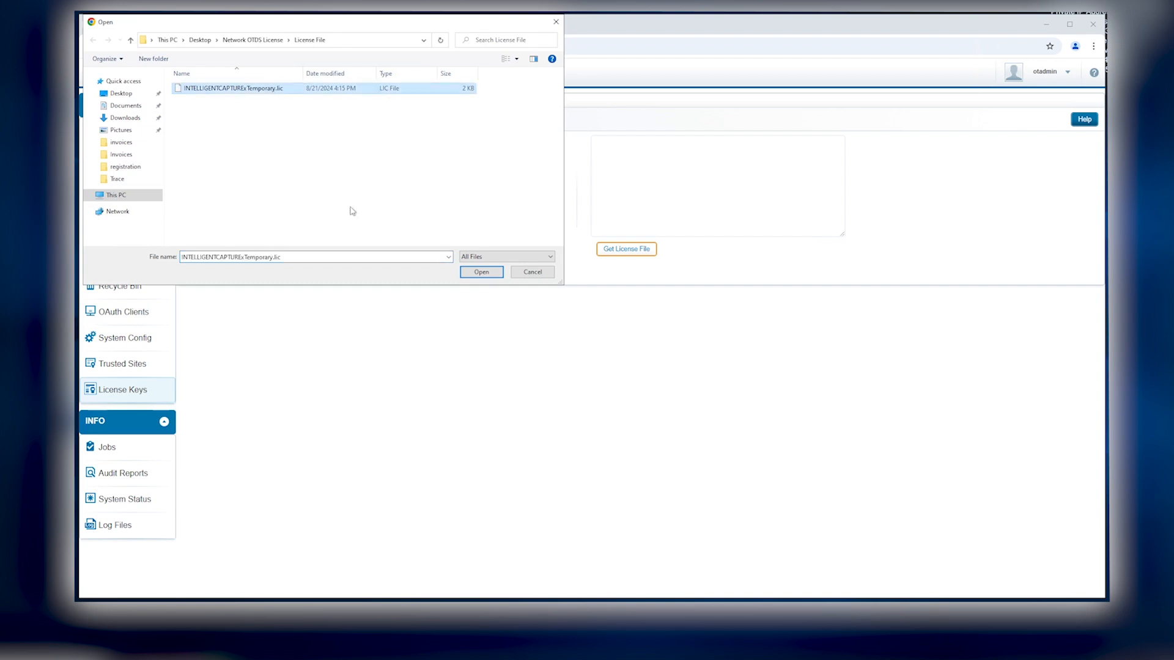
click(494, 276)
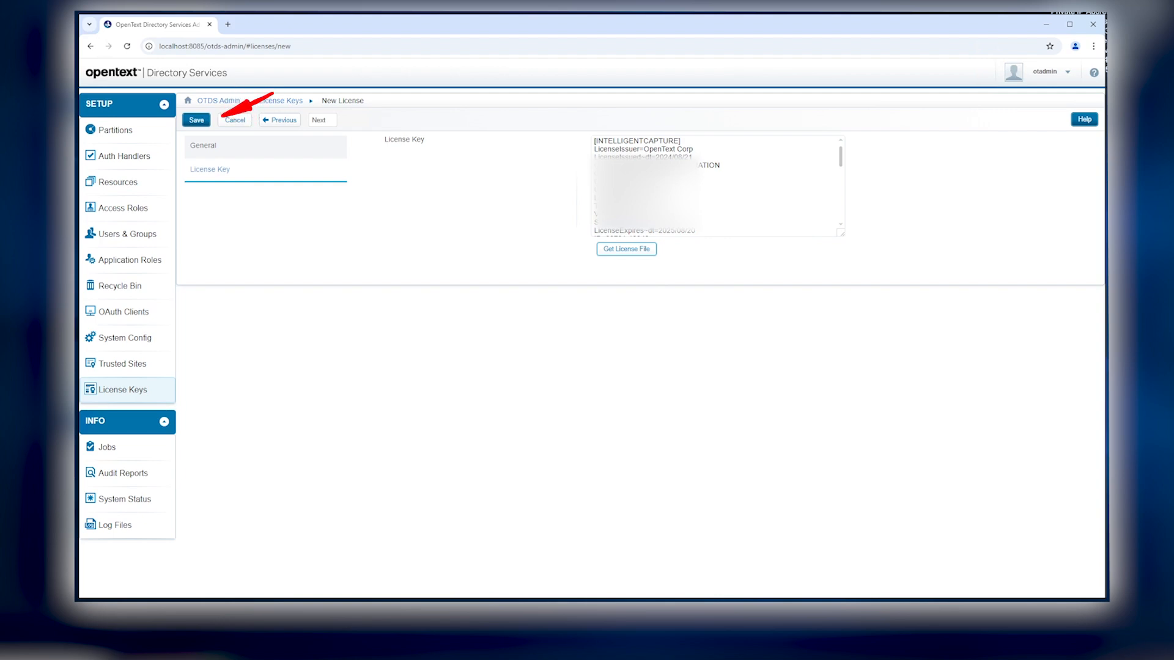
click(154, 396)
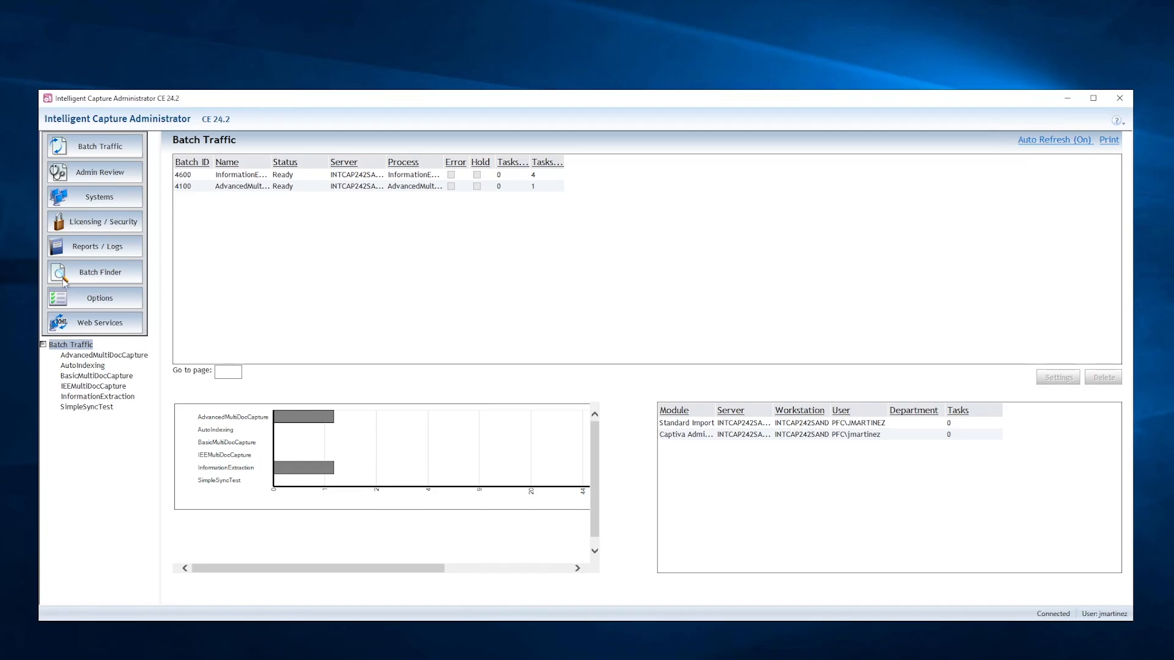
click(125, 226)
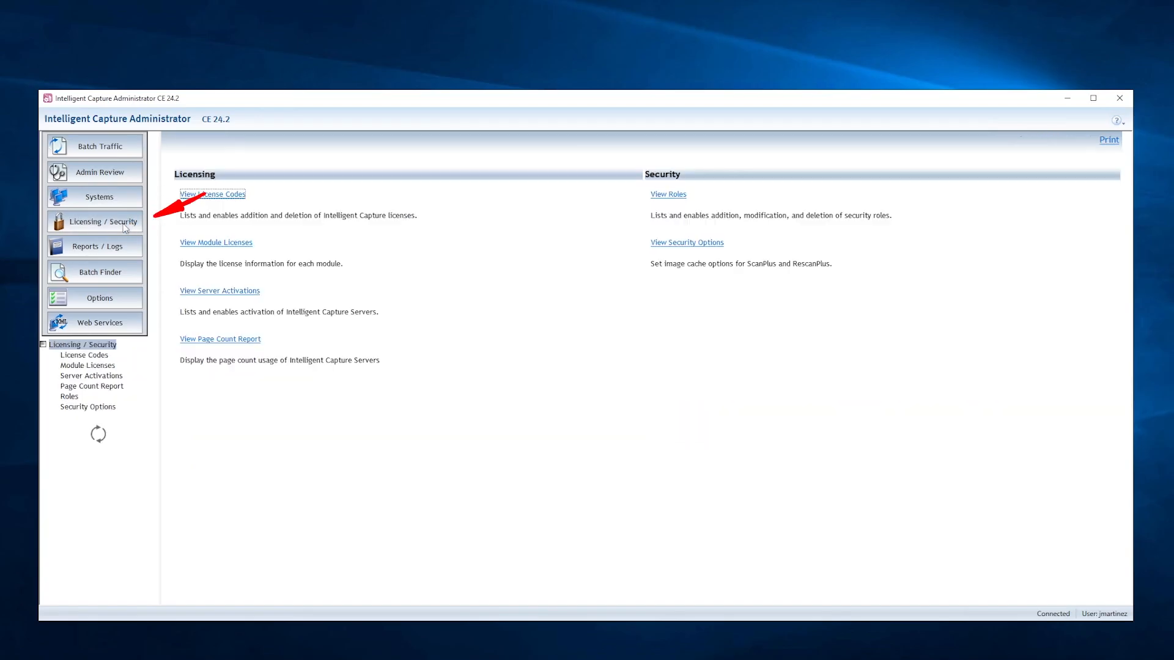
click(247, 295)
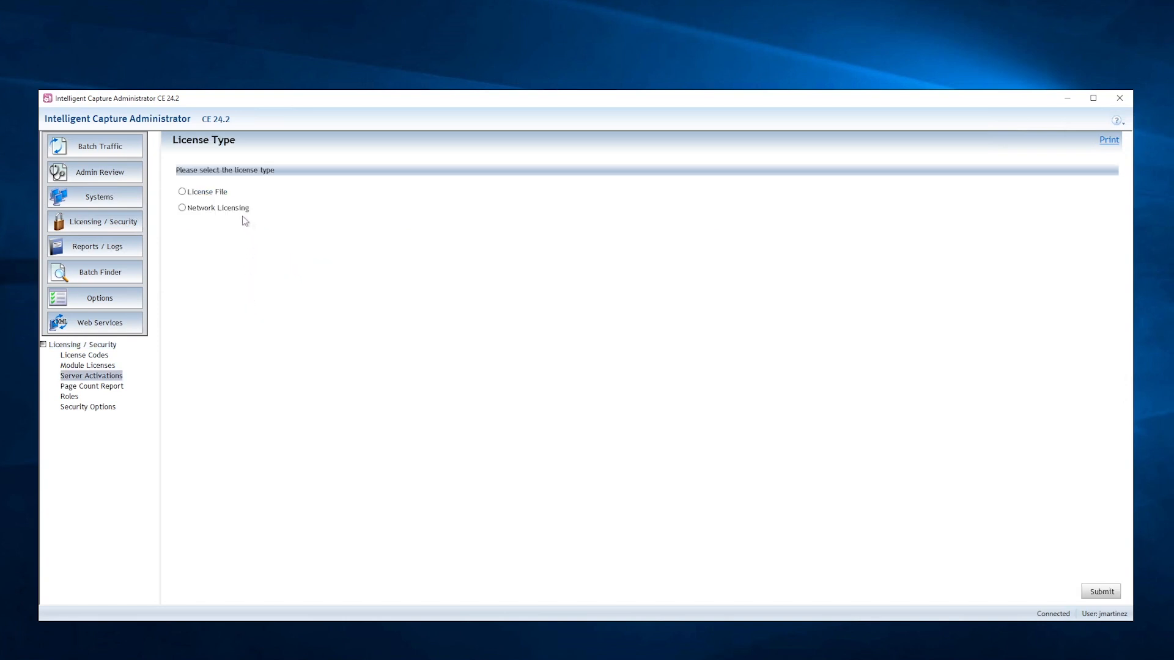
click(183, 208)
click(1117, 590)
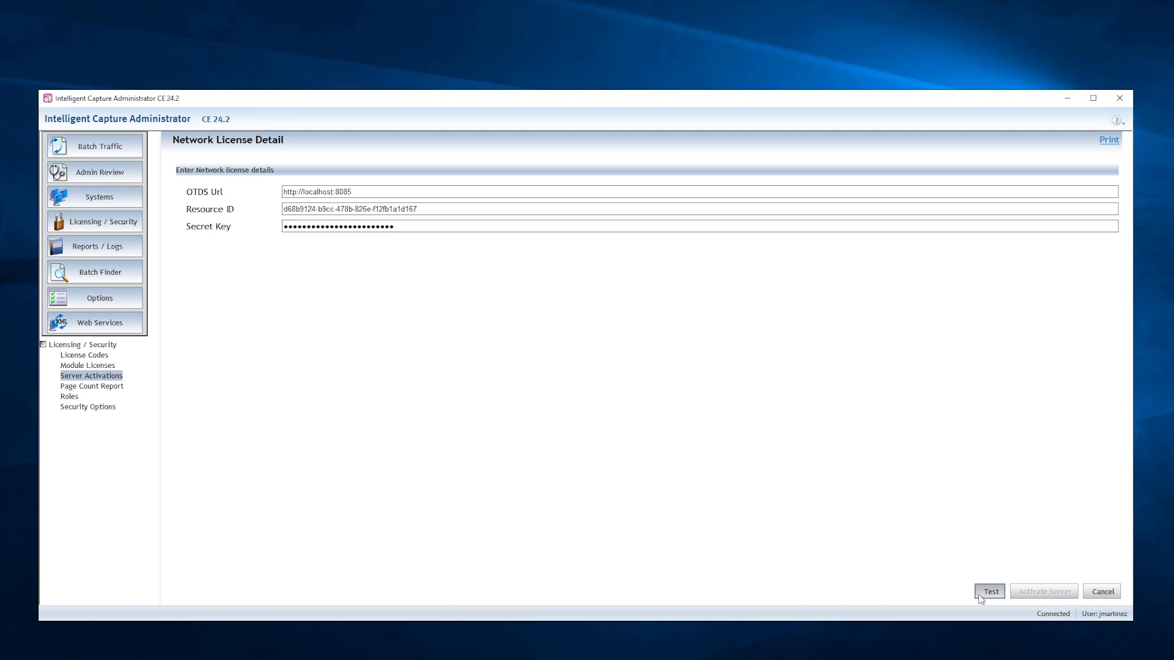
click(980, 595)
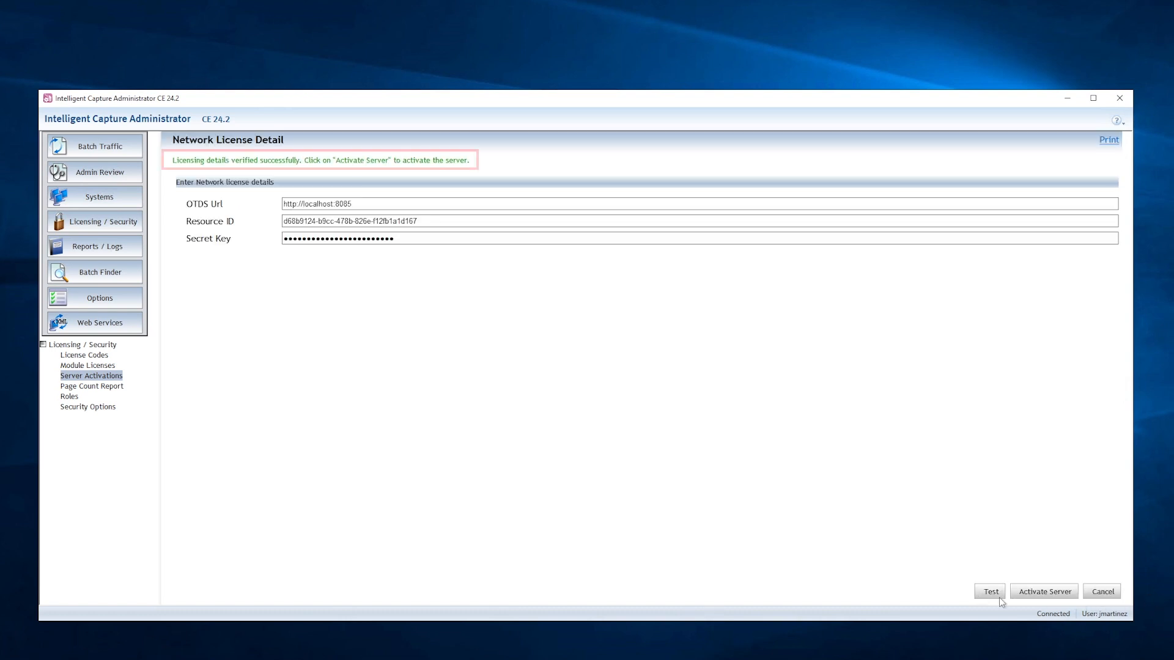
click(1069, 597)
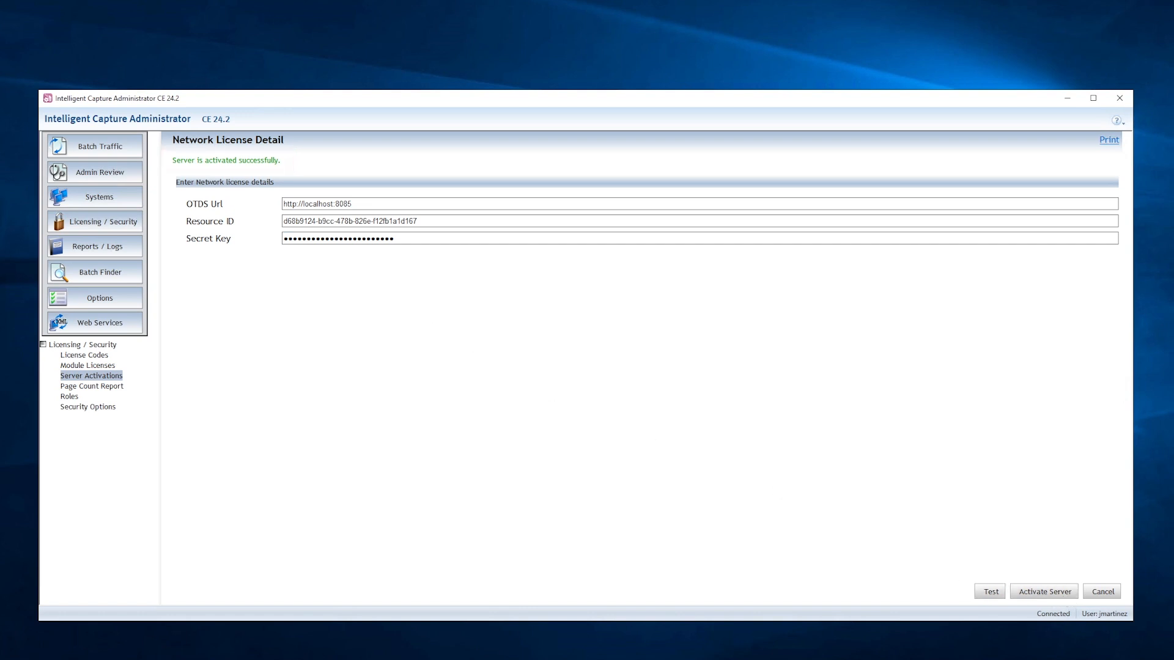
Review the server's state and license file status in the server activations list
click(98, 231)
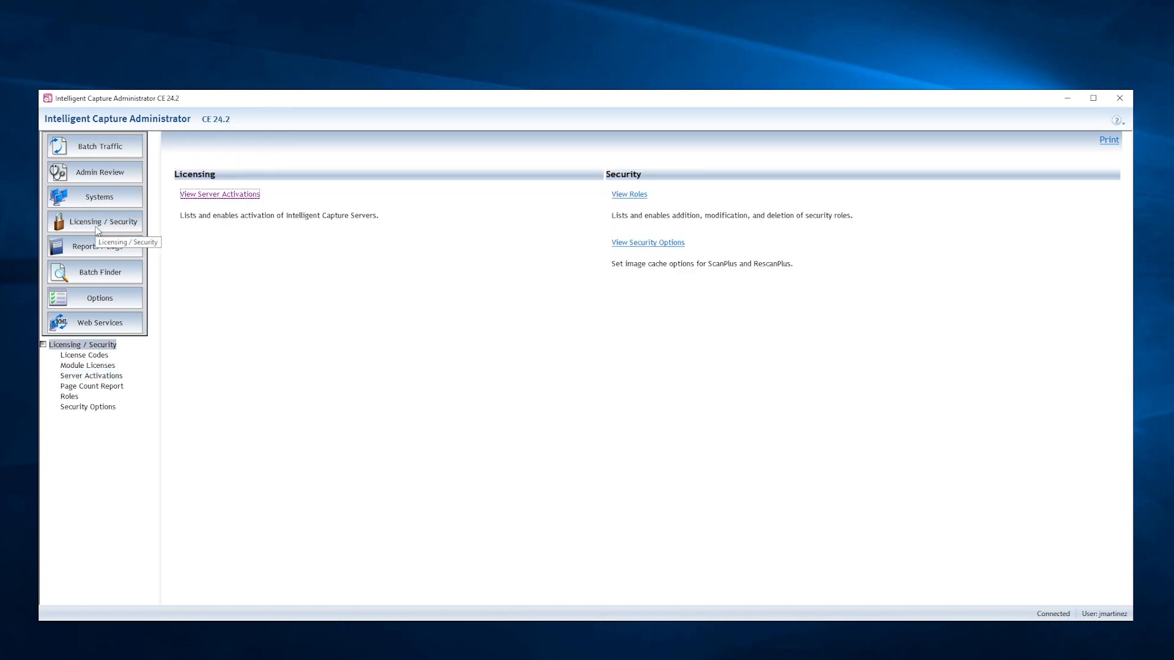
click(220, 195)
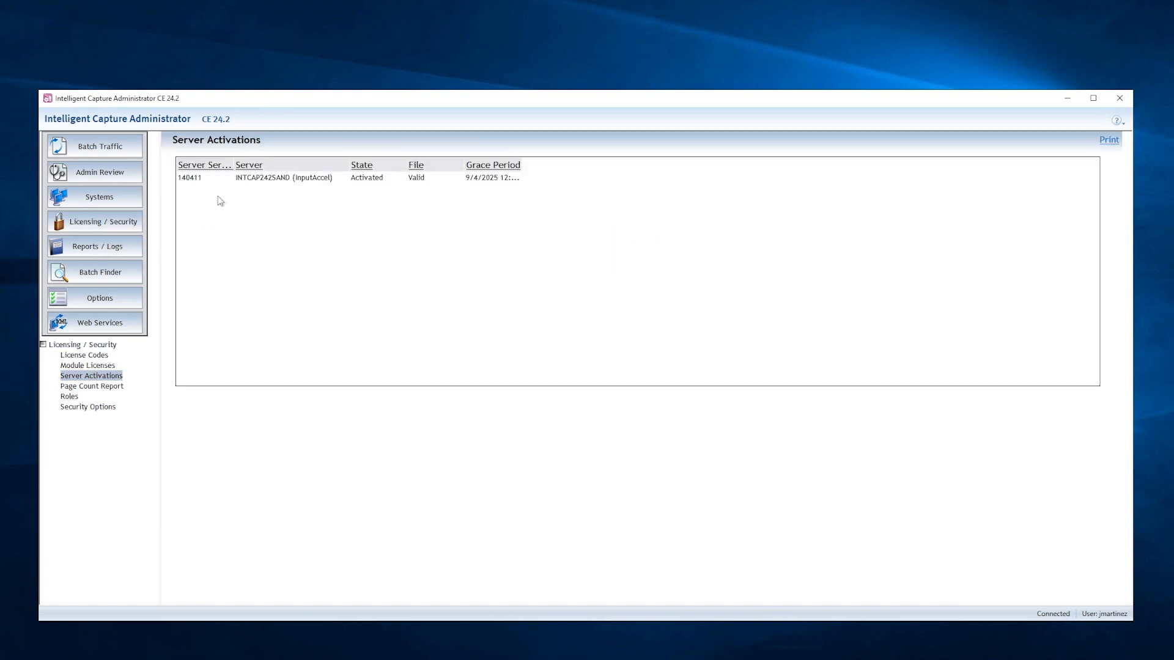
click(290, 178)
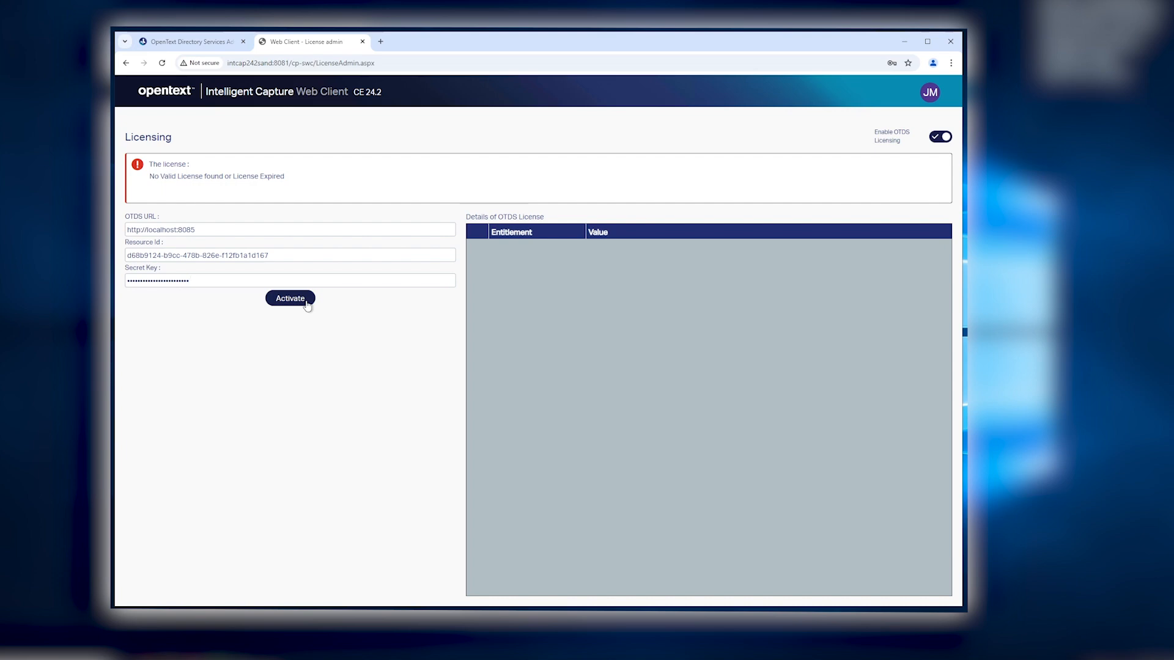
In the Intelligent Capture Web Client, activate OTDS licensing with the OTDS URL, resource ID and secret key already filled in
click(307, 303)
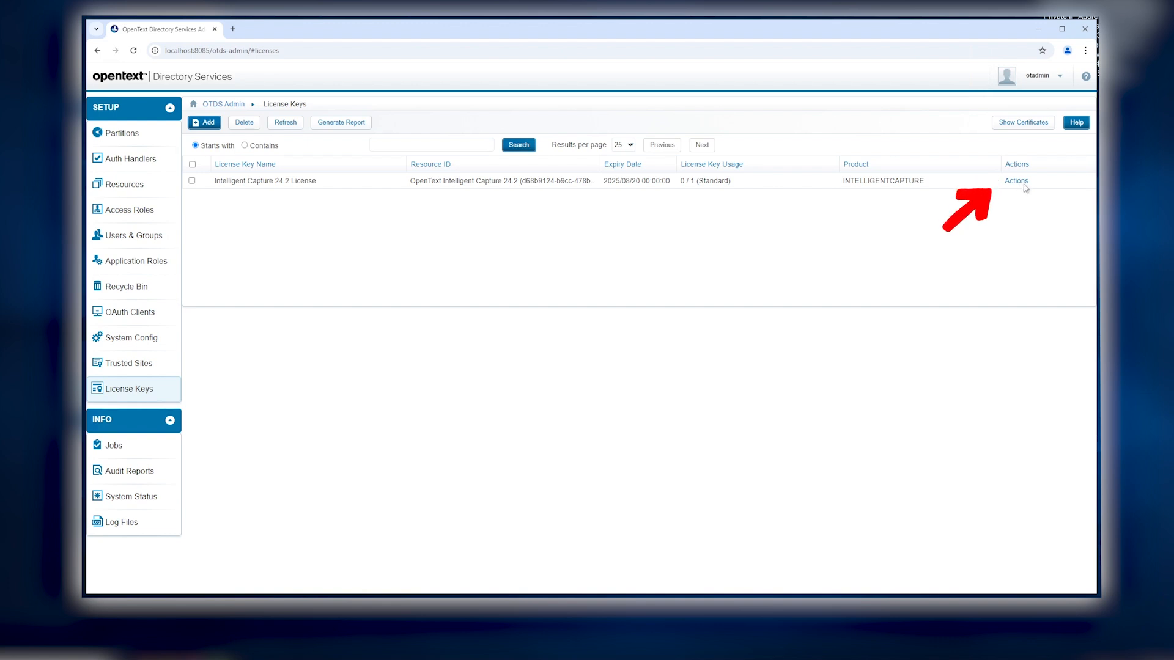
Back in OpenText Directory Services, view the usage counters of the Intelligent Capture 24.2 License
click(1017, 180)
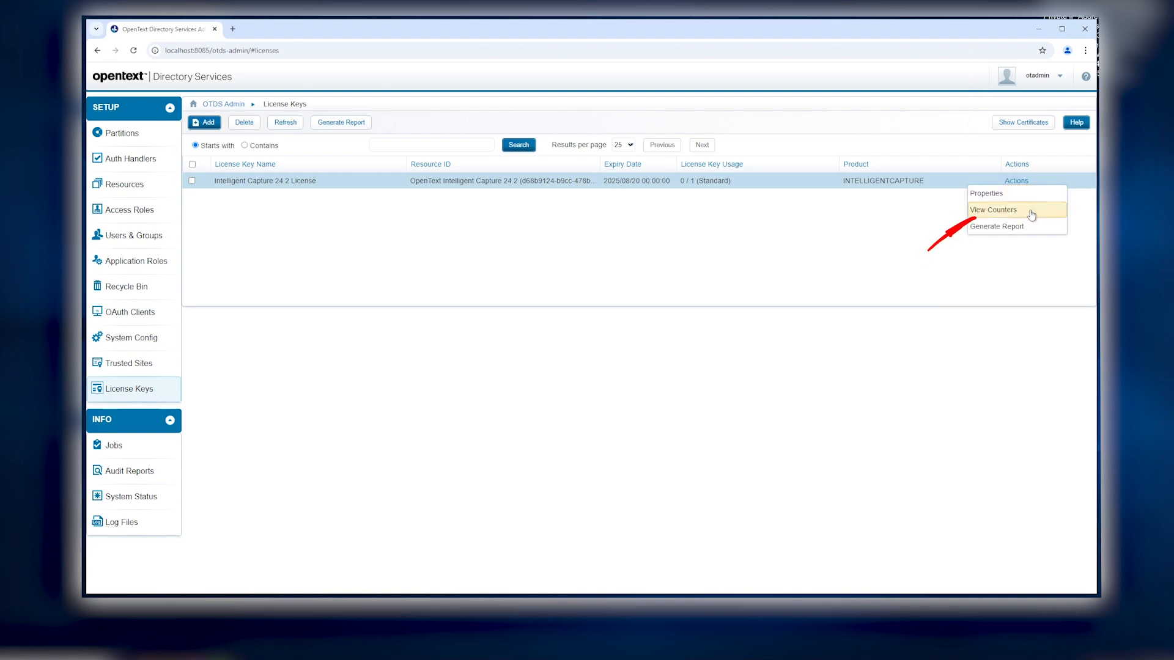
click(1032, 216)
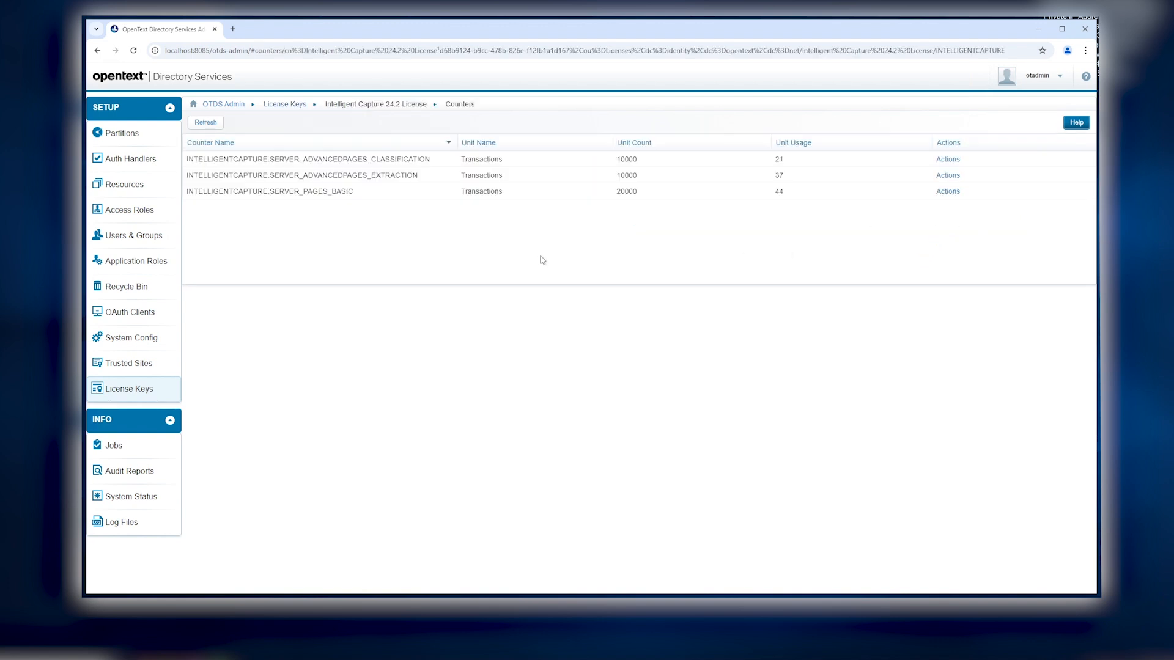